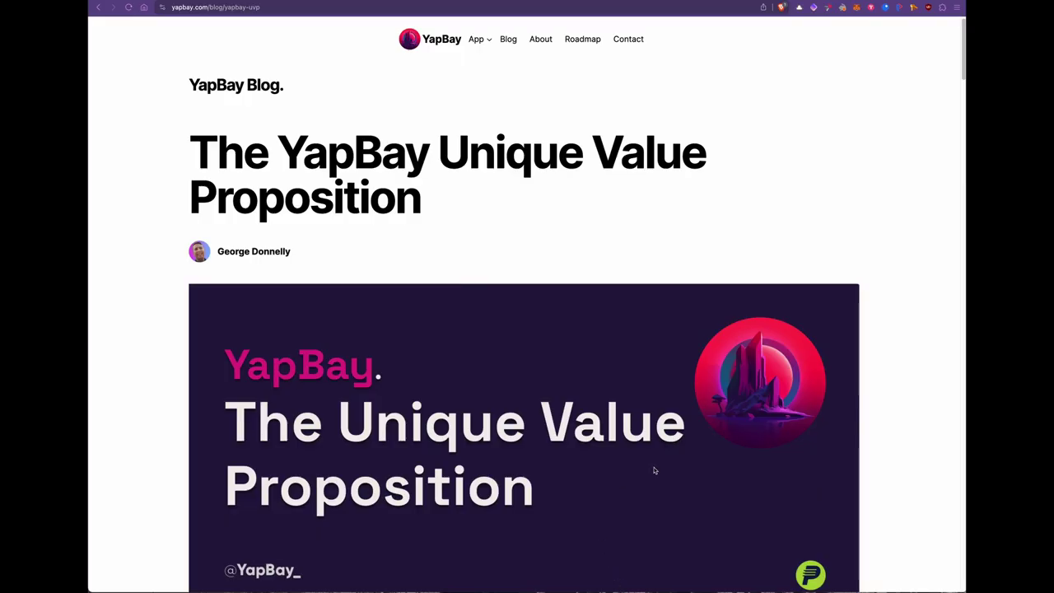
# Step: Scroll through the blog article's scenarios and sequential escrow section
pyautogui.scroll(-5, 654, 471)
pyautogui.scroll(-2, 658, 470)
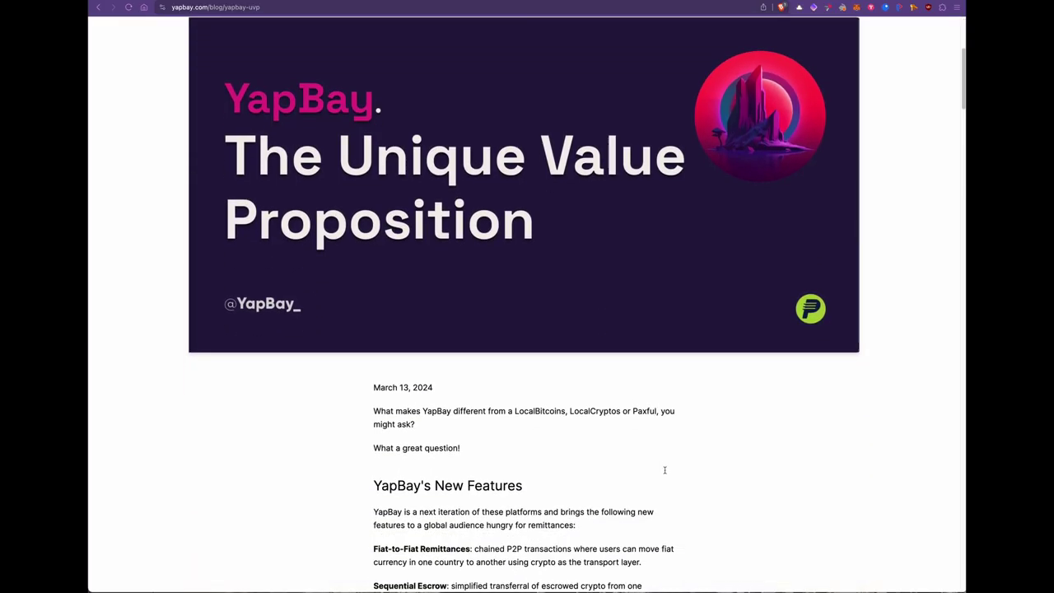
pyautogui.scroll(-1, 665, 470)
pyautogui.scroll(-2, 675, 474)
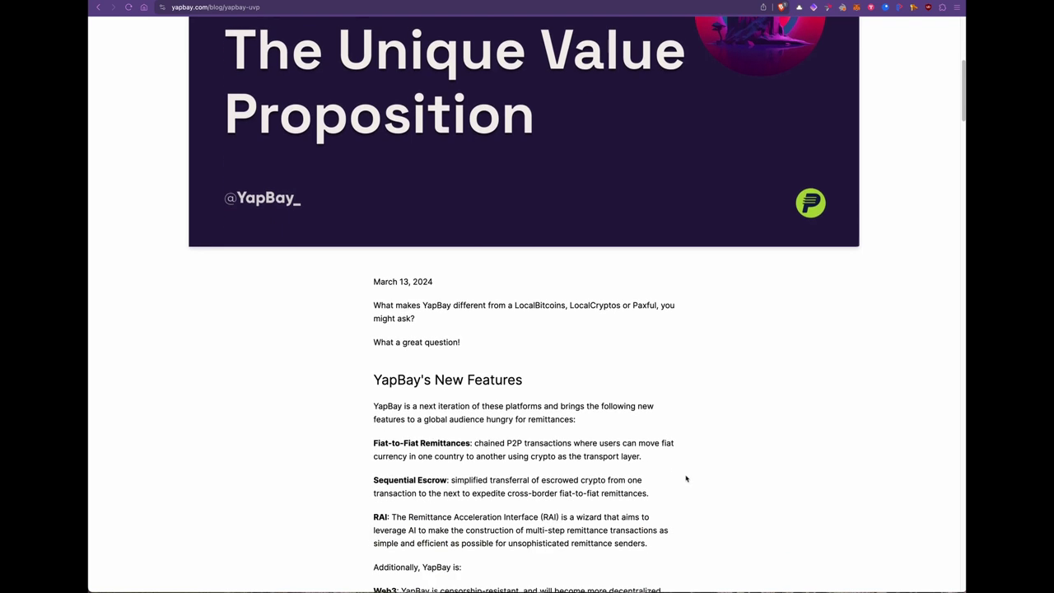
pyautogui.scroll(-1, 686, 477)
pyautogui.scroll(-2, 686, 477)
pyautogui.scroll(-6, 685, 477)
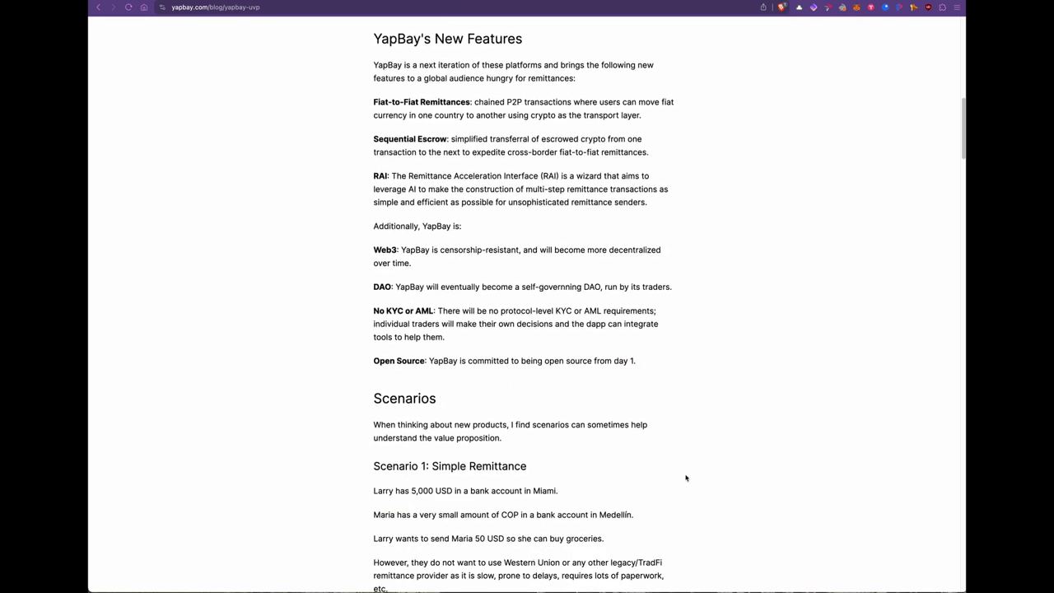
pyautogui.scroll(-7, 686, 478)
pyautogui.scroll(-1, 686, 475)
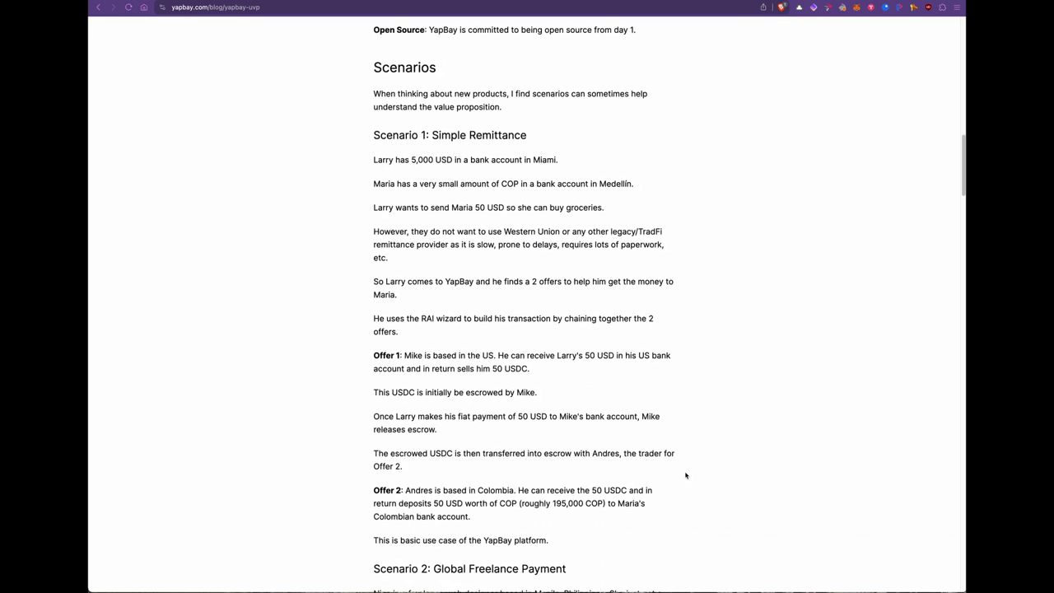
pyautogui.scroll(-1, 685, 476)
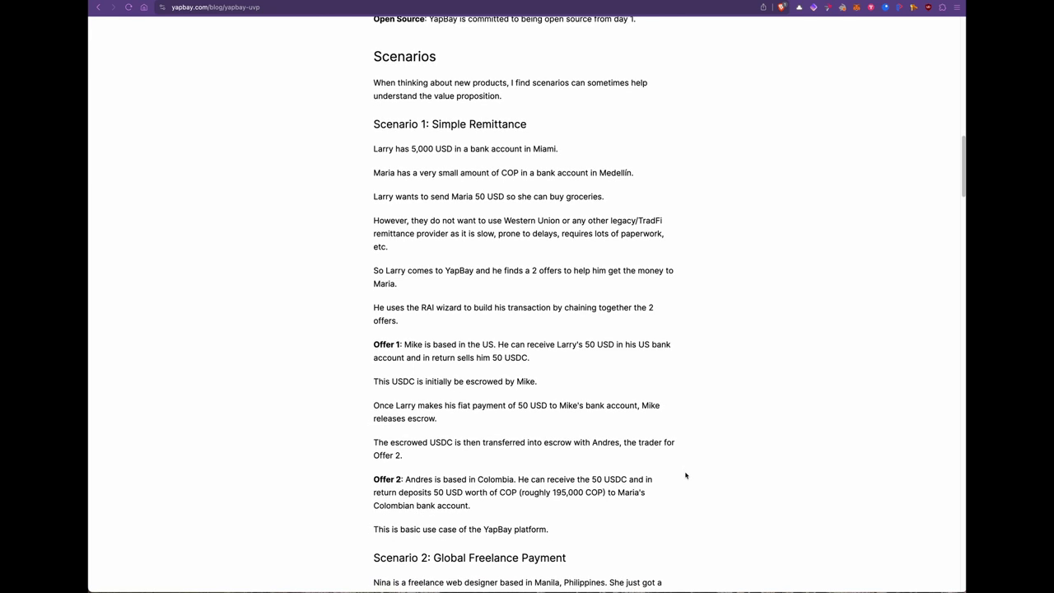
pyautogui.scroll(-1, 686, 475)
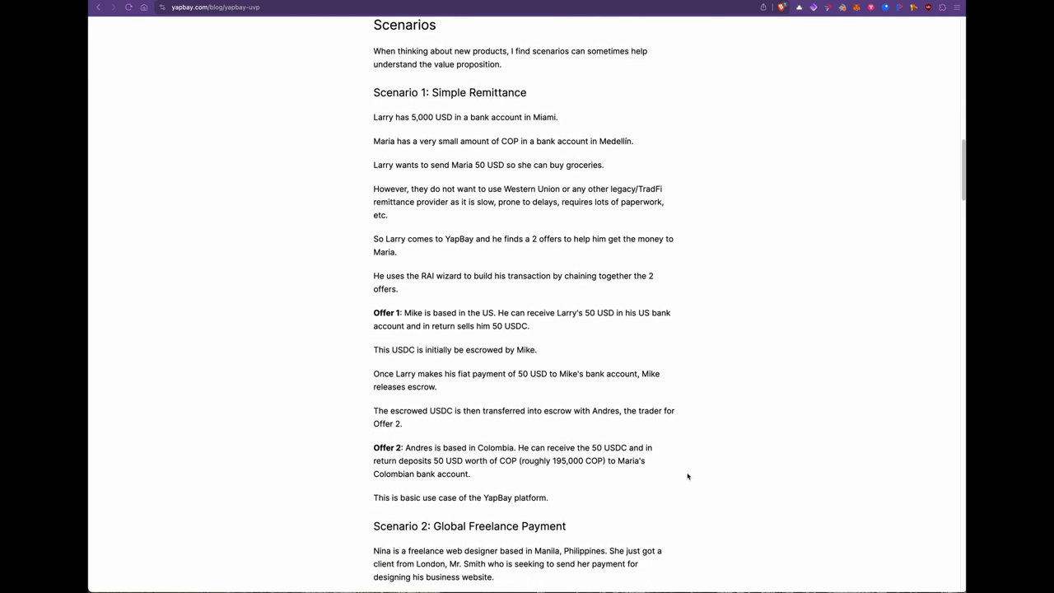
pyautogui.scroll(-1, 688, 476)
pyautogui.scroll(-1, 688, 476)
pyautogui.scroll(-2, 688, 476)
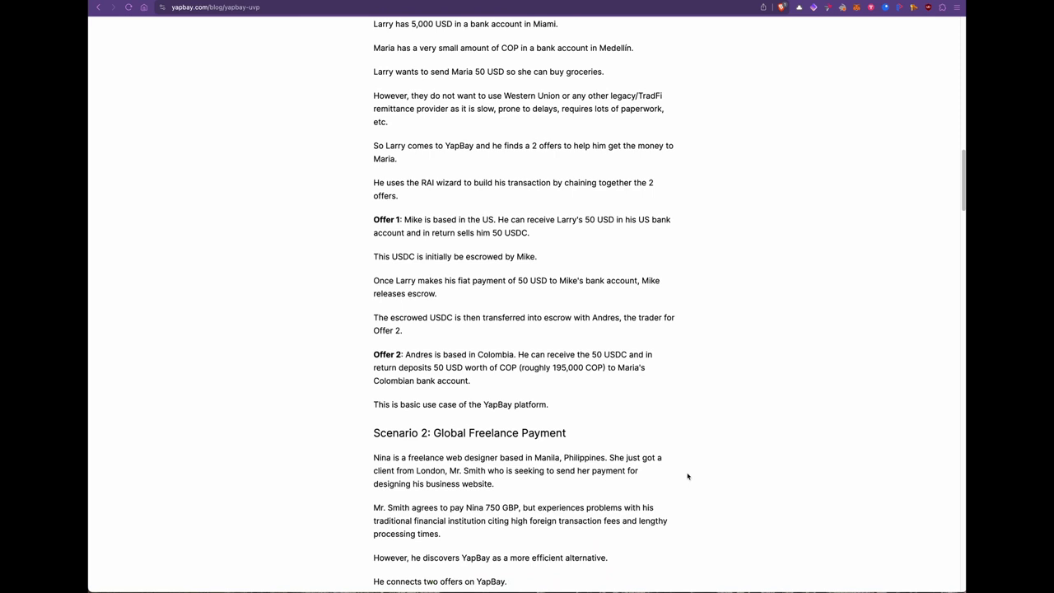
pyautogui.scroll(-1, 688, 476)
pyautogui.scroll(-1, 688, 476)
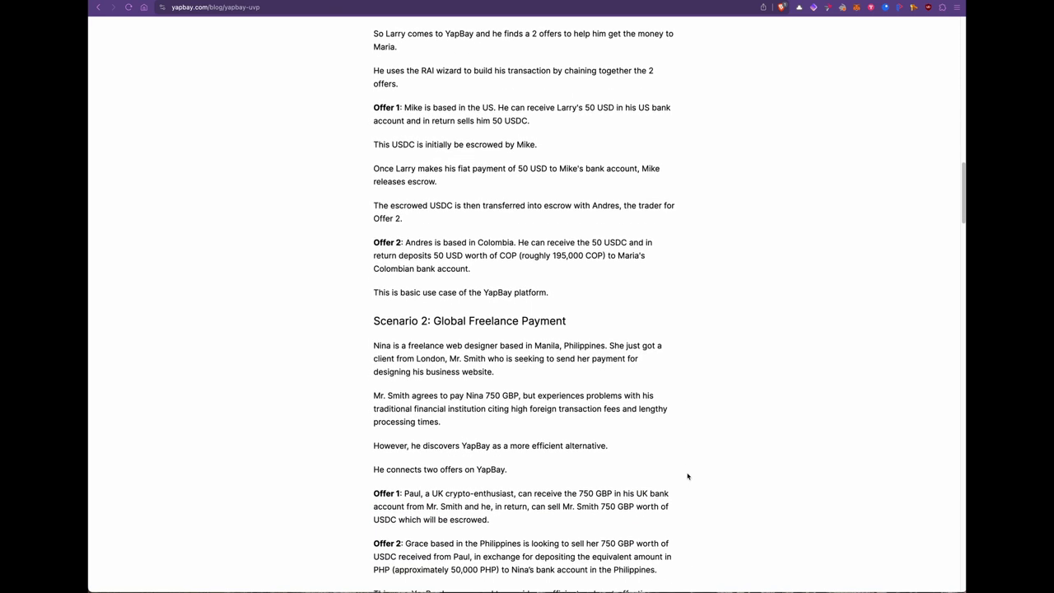
pyautogui.scroll(-1, 687, 476)
pyautogui.scroll(-1, 688, 476)
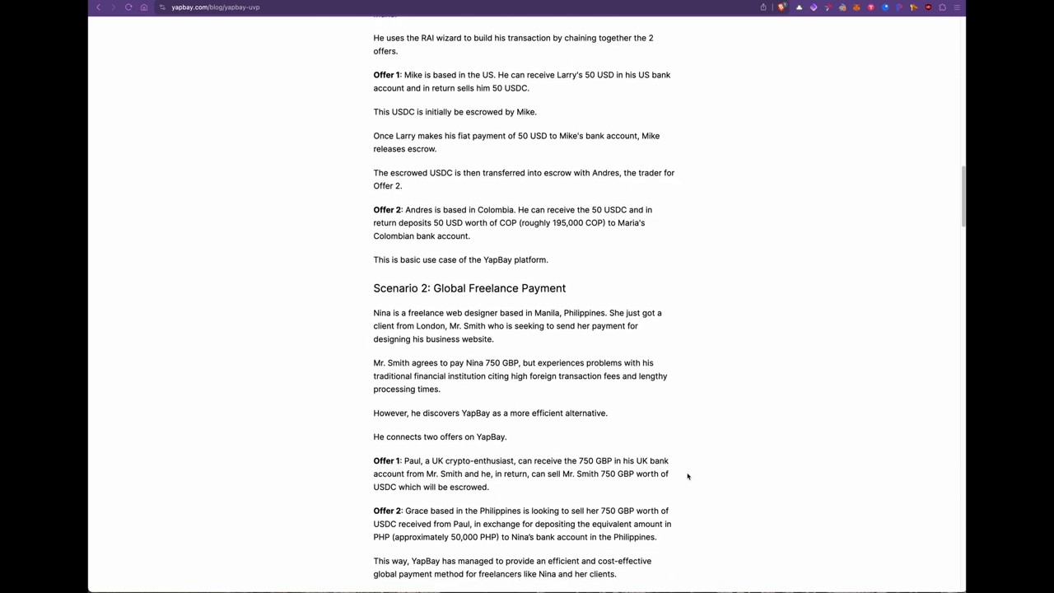
pyautogui.scroll(-3, 687, 476)
pyautogui.scroll(-1, 688, 476)
pyautogui.scroll(-3, 687, 476)
pyautogui.scroll(-3, 687, 476)
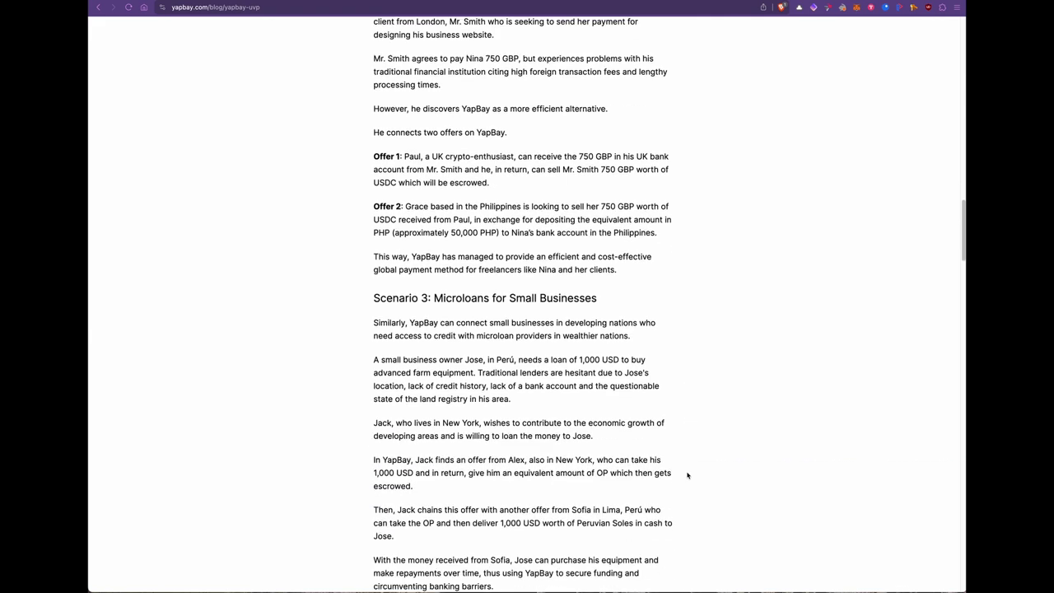
pyautogui.scroll(-3, 688, 476)
pyautogui.scroll(-5, 688, 475)
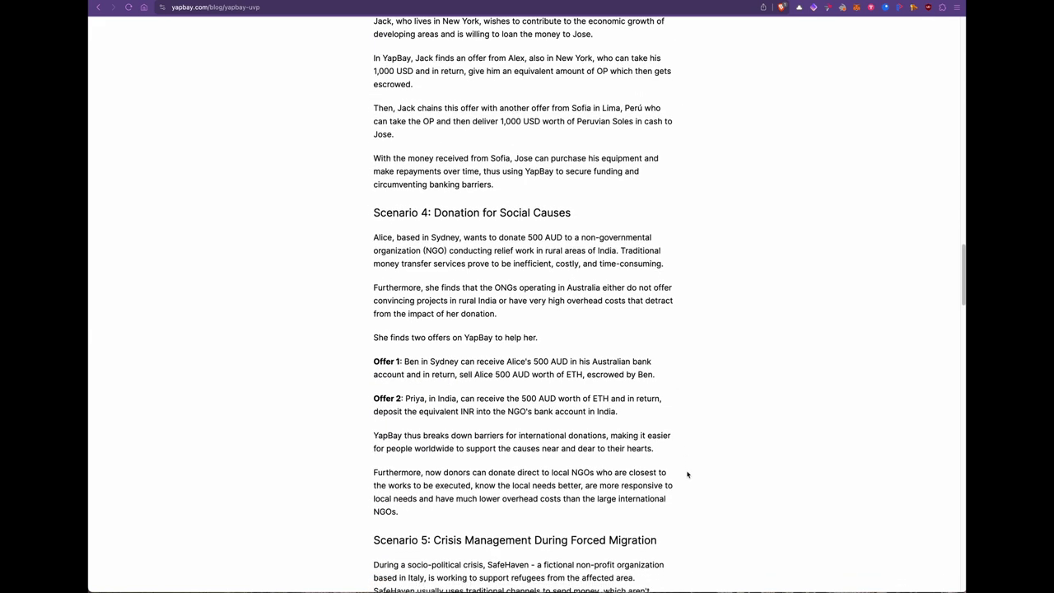
pyautogui.scroll(-1, 687, 475)
pyautogui.scroll(-4, 688, 475)
pyautogui.scroll(-2, 688, 475)
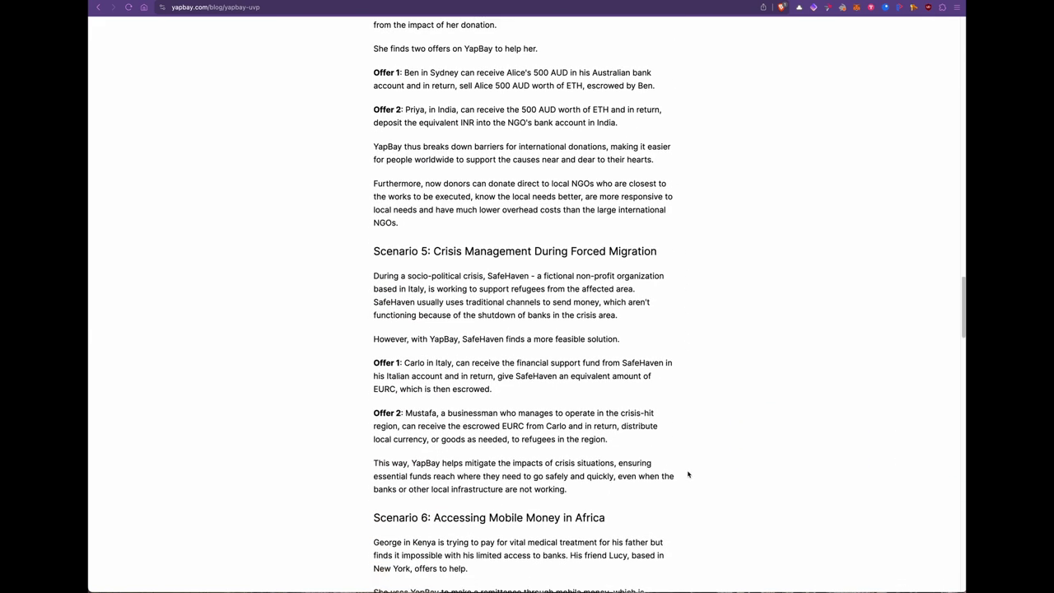
pyautogui.scroll(-3, 687, 475)
pyautogui.scroll(-2, 688, 475)
pyautogui.scroll(-5, 687, 475)
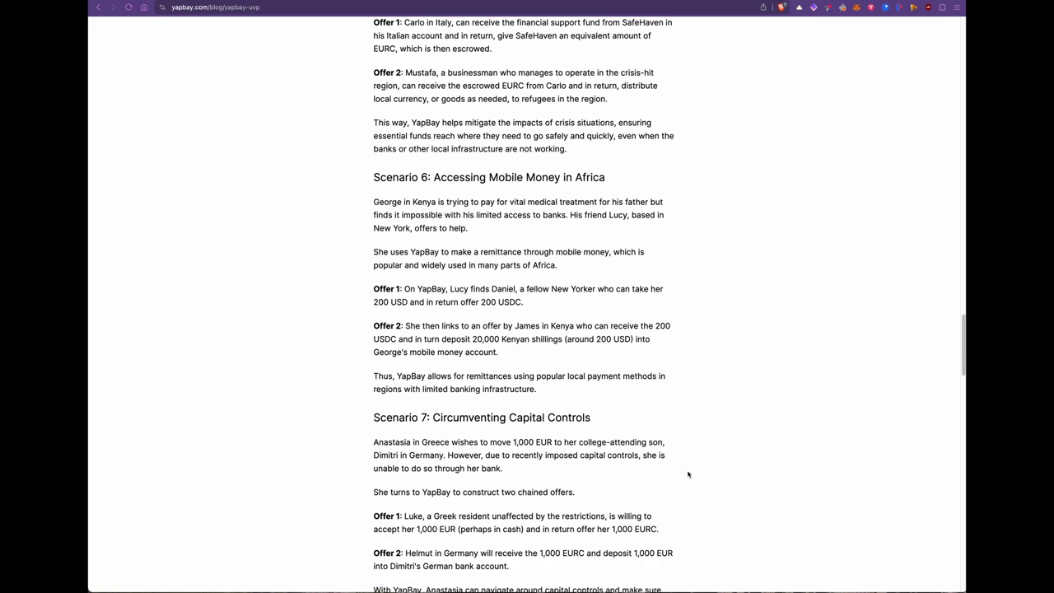
pyautogui.scroll(-2, 688, 475)
pyautogui.scroll(-3, 687, 474)
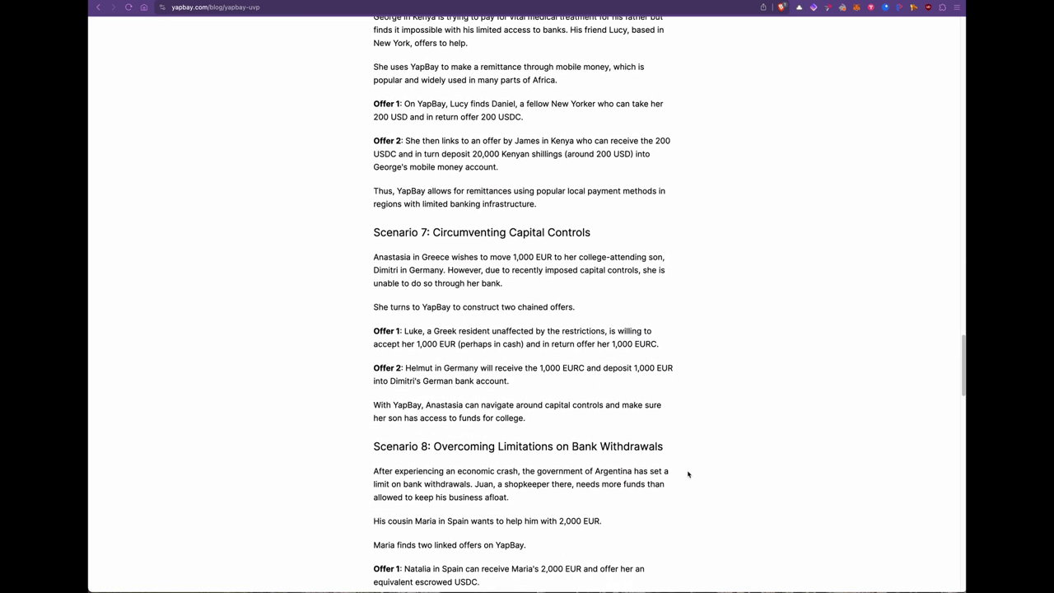
pyautogui.scroll(-2, 687, 474)
pyautogui.scroll(-3, 688, 475)
pyautogui.scroll(-2, 687, 475)
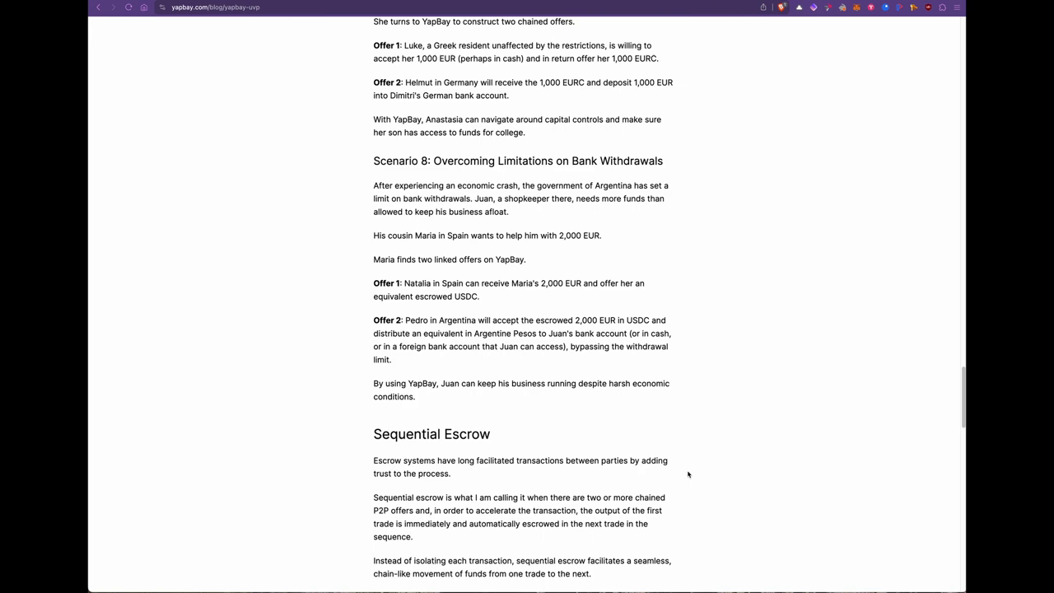
pyautogui.scroll(-1, 687, 474)
pyautogui.scroll(-2, 689, 474)
pyautogui.scroll(-1, 688, 475)
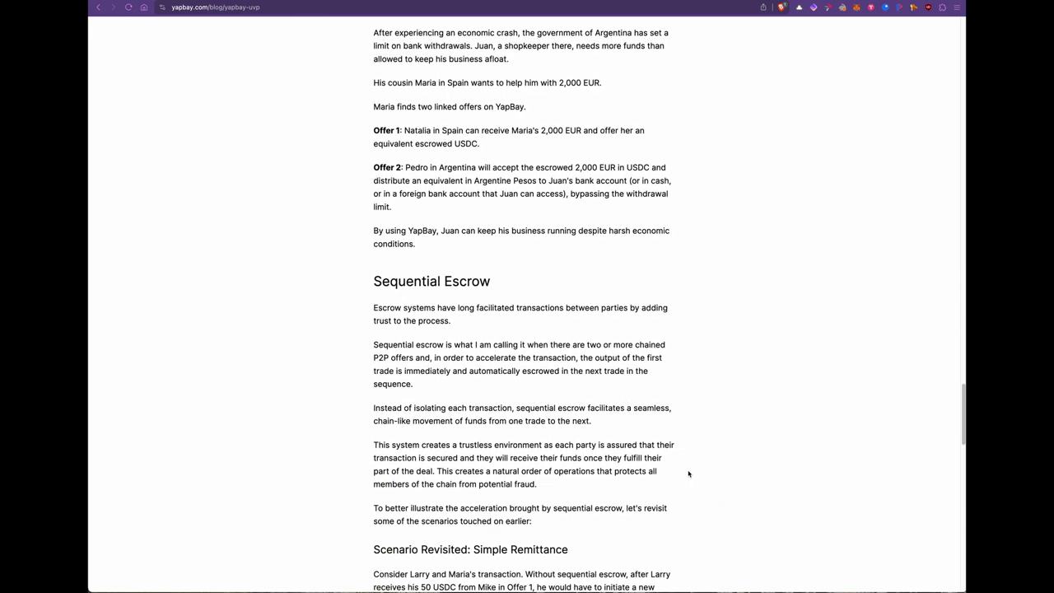
pyautogui.scroll(-6, 688, 473)
pyautogui.scroll(-1, 688, 474)
pyautogui.scroll(-1, 689, 474)
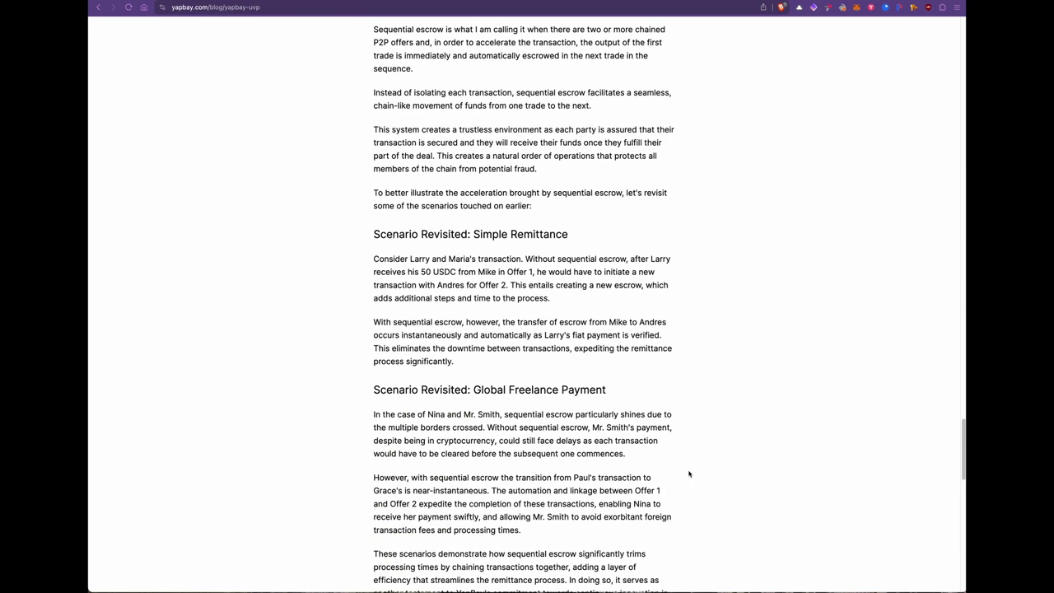
pyautogui.scroll(-1, 689, 474)
pyautogui.scroll(-2, 689, 474)
# Step: Connect the crypto wallet to the site so its balance shows
pyautogui.scroll(-1, 690, 474)
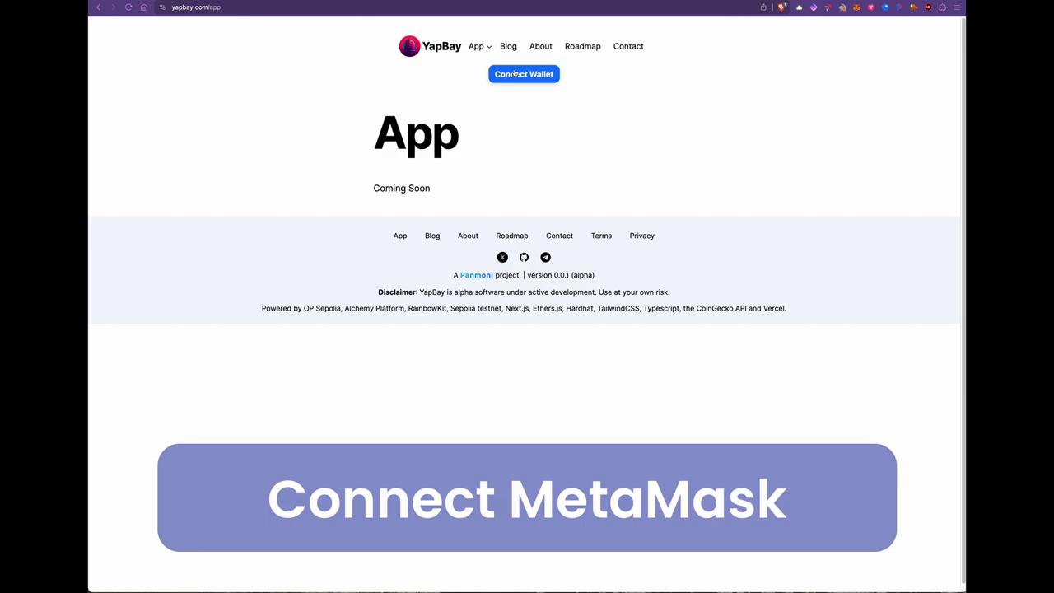
pyautogui.click(514, 74)
pyautogui.click(412, 241)
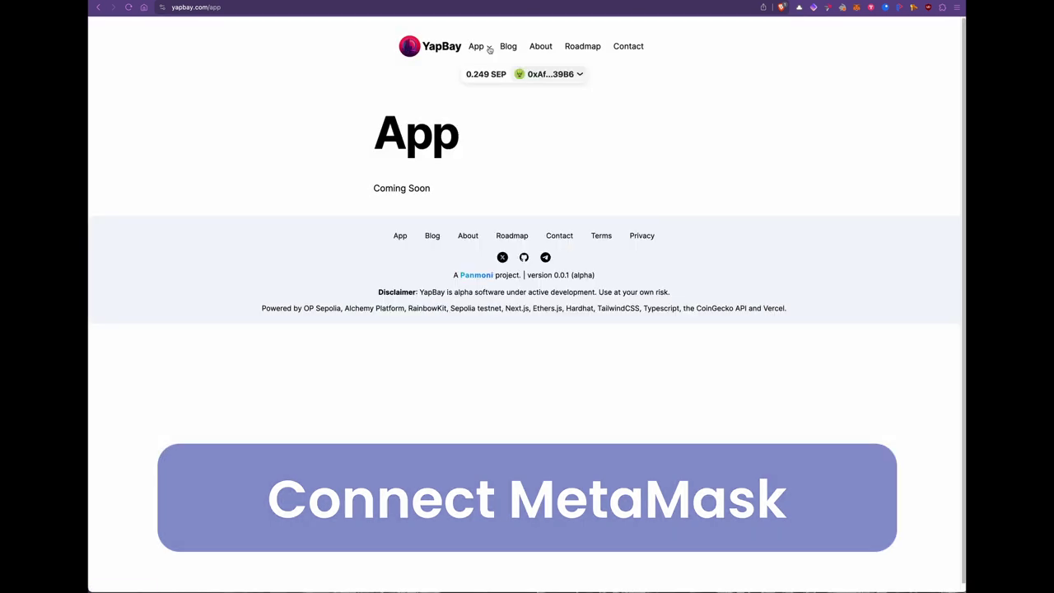
# Step: Register a new account, approve its MetaMask transaction, and begin editing the profile
pyautogui.click(490, 48)
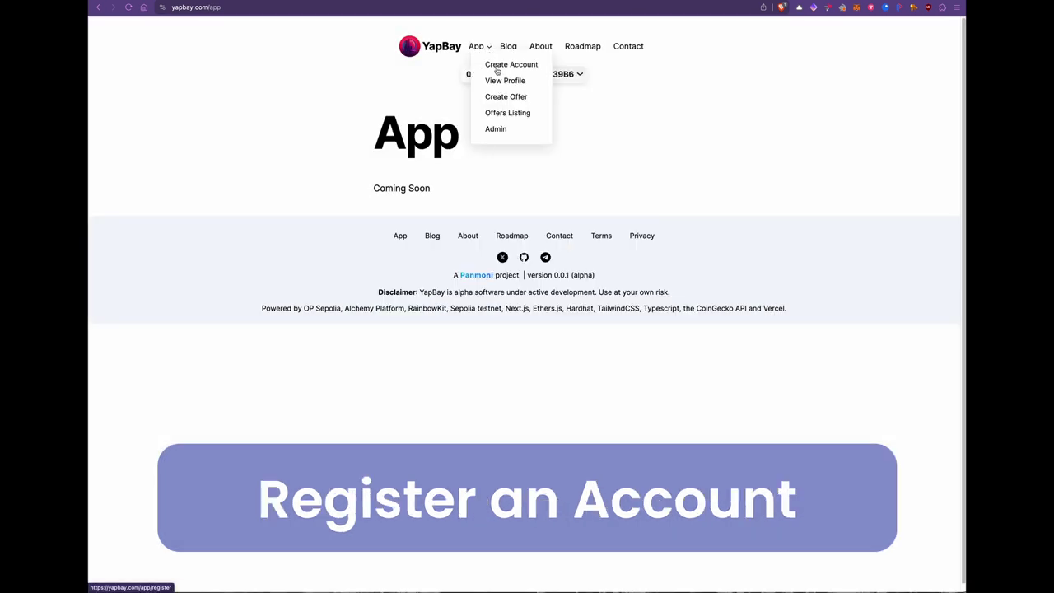
pyautogui.click(497, 65)
pyautogui.click(475, 304)
pyautogui.click(522, 331)
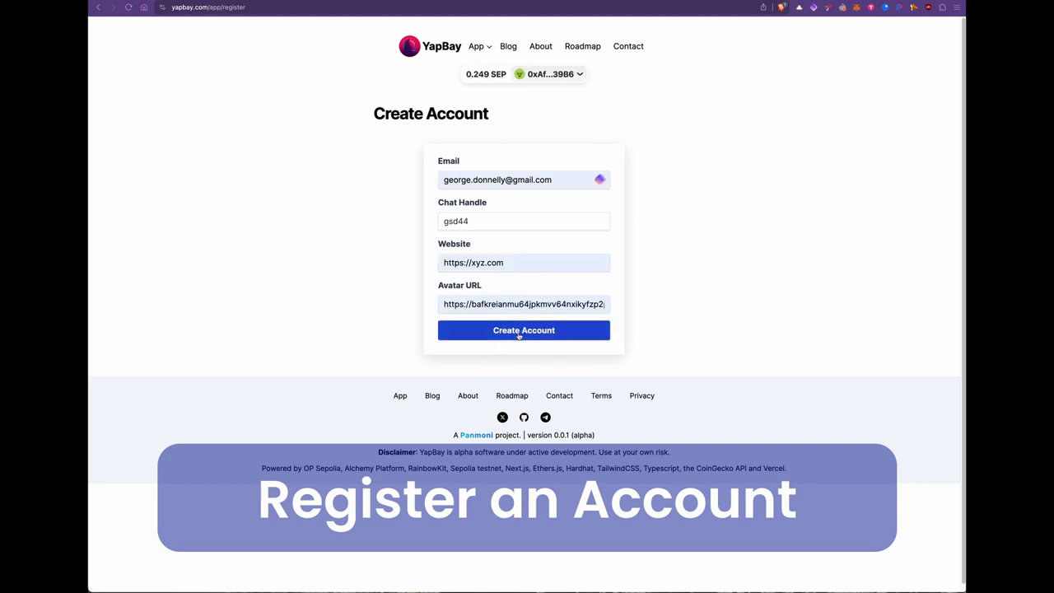
pyautogui.click(495, 335)
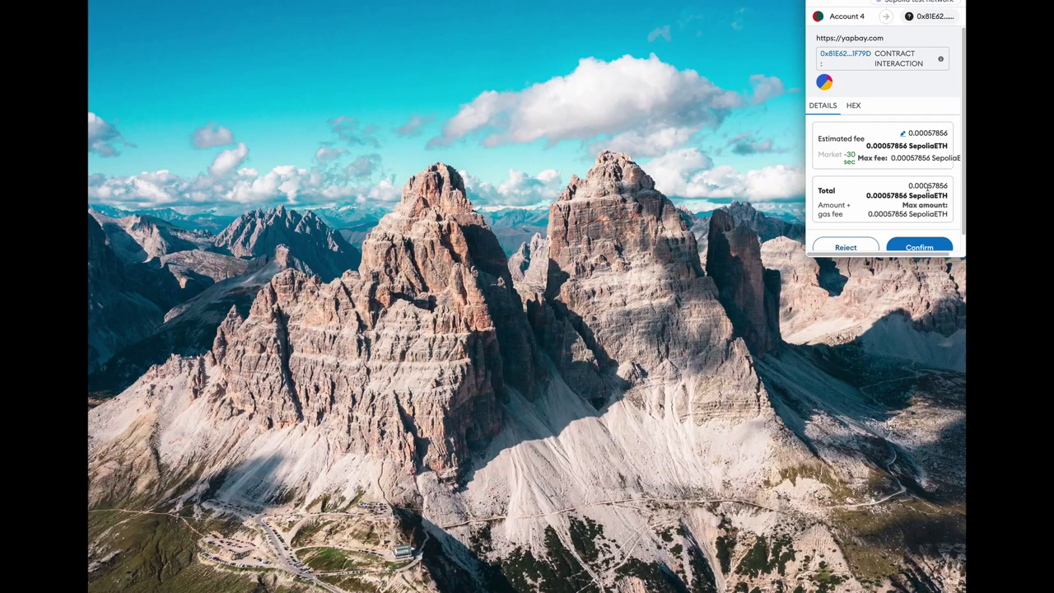
pyautogui.scroll(-1, 920, 223)
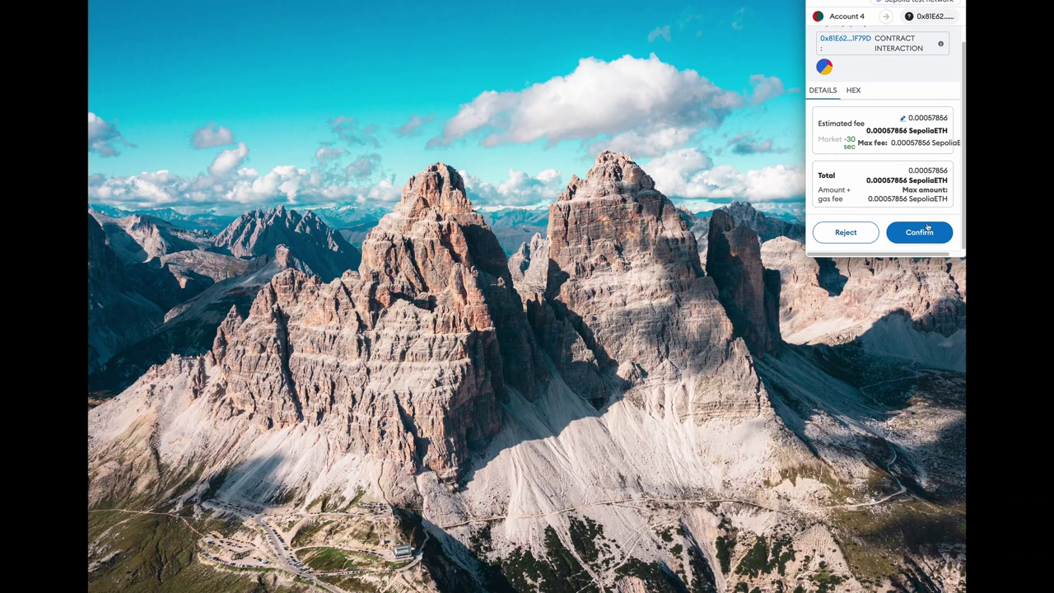
pyautogui.click(921, 236)
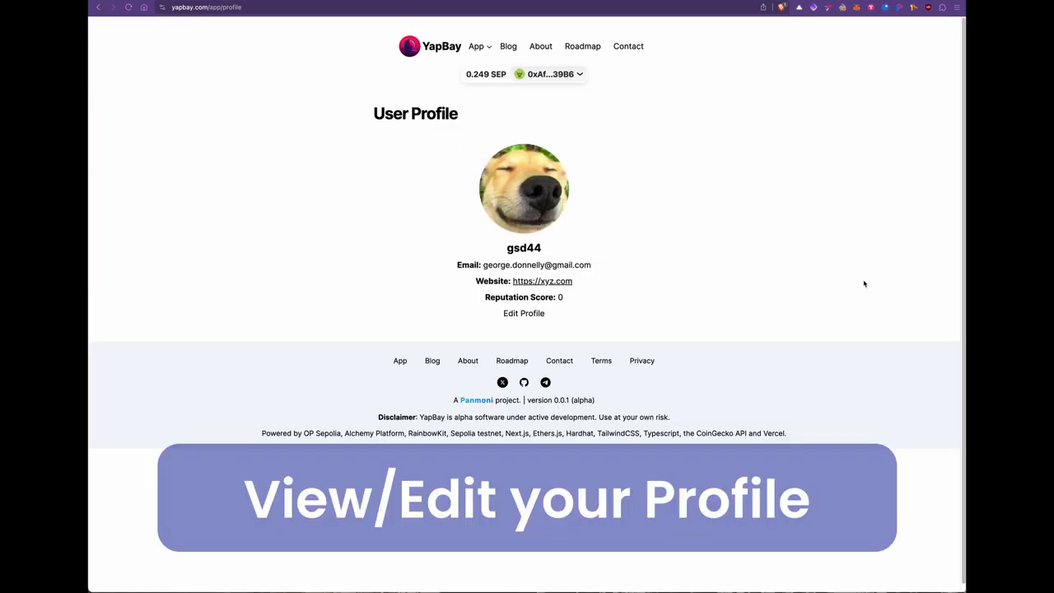
pyautogui.click(532, 317)
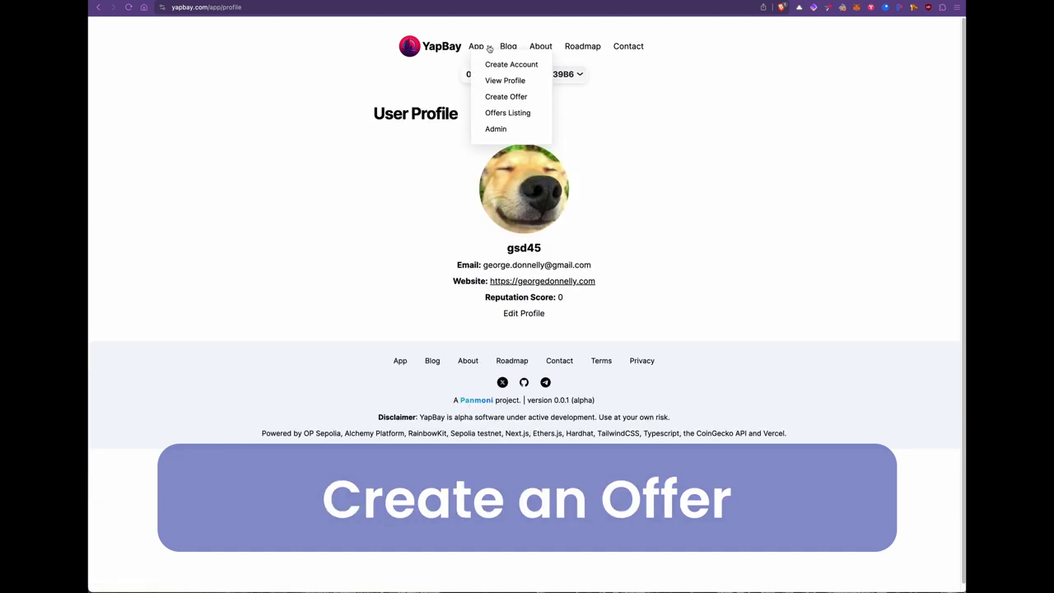
# Step: Start a new Selling Crypto offer with USD currency and US as country
pyautogui.click(501, 97)
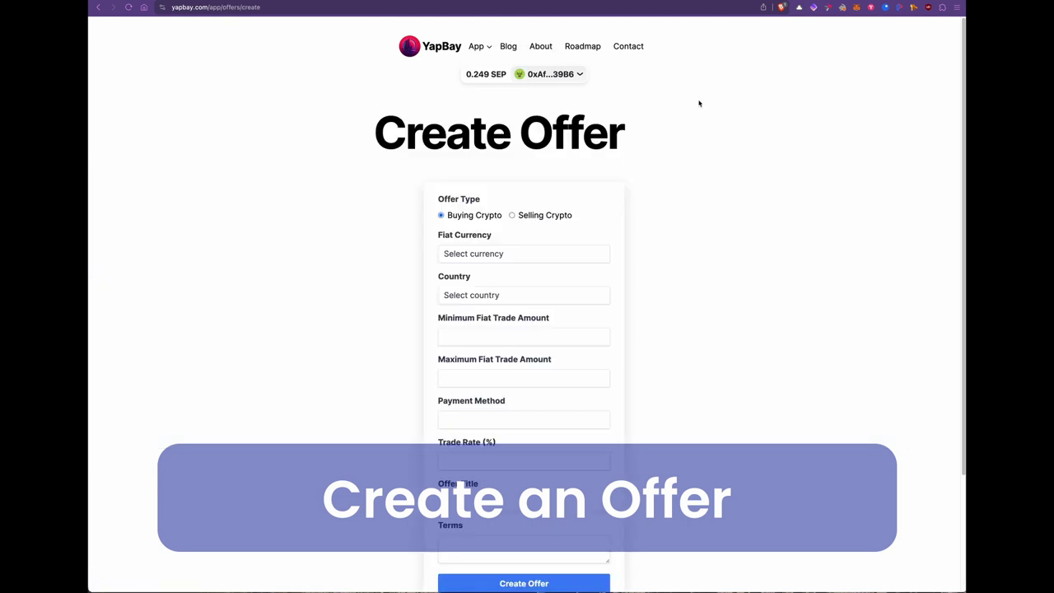
pyautogui.click(512, 216)
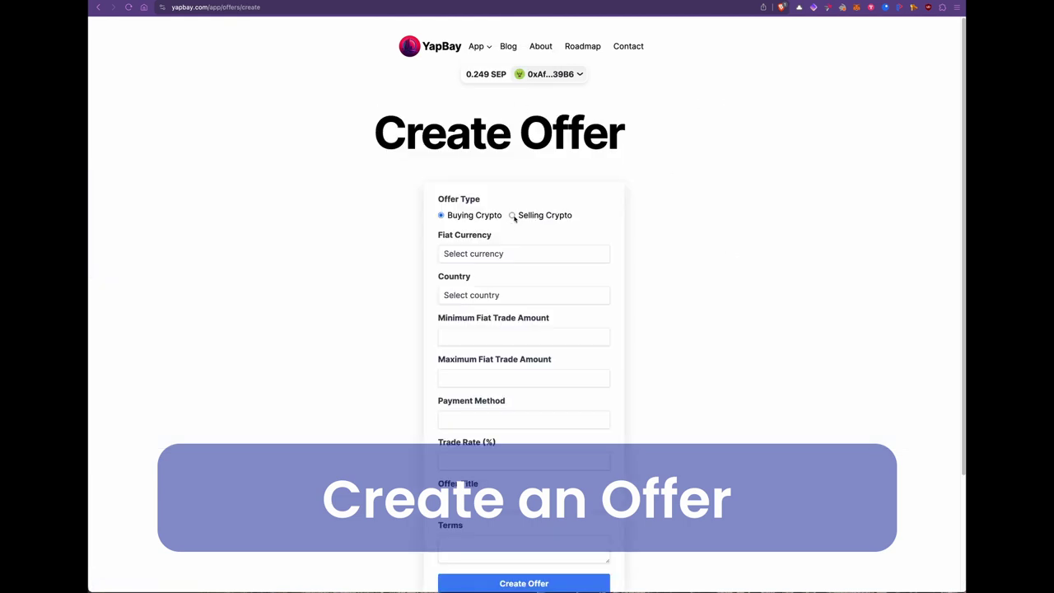
pyautogui.click(478, 251)
pyautogui.click(477, 180)
pyautogui.click(485, 298)
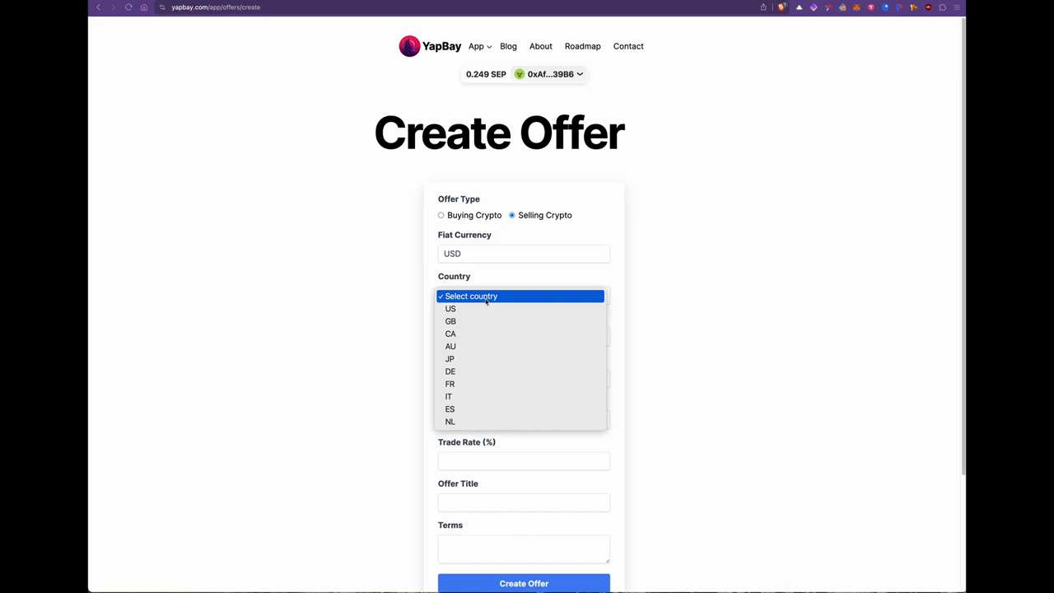
pyautogui.click(483, 308)
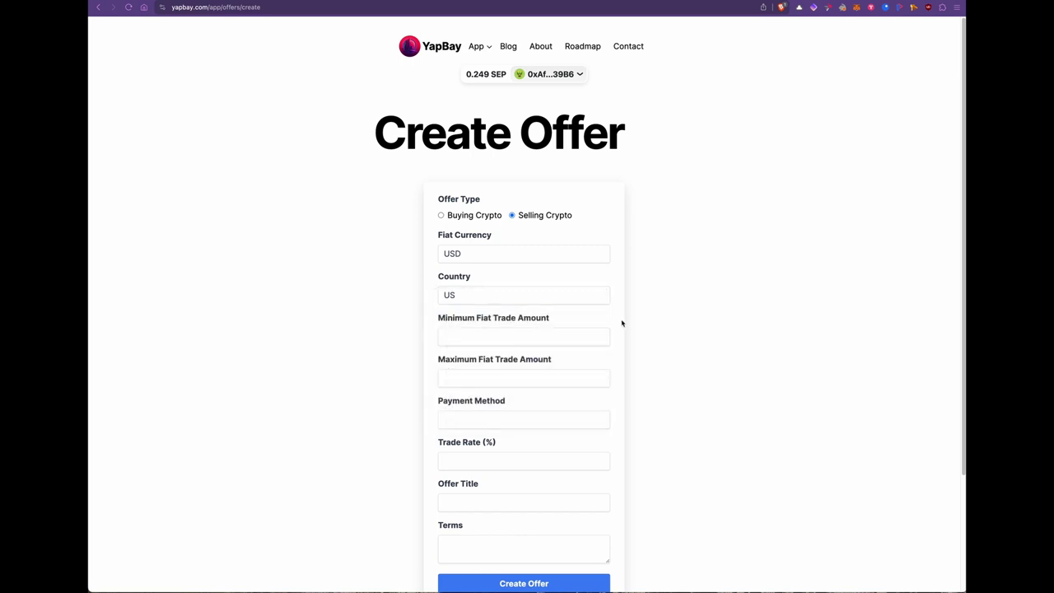
# Step: Set the offer's trade limits to 500–5000 with Bank Transfer payment
pyautogui.click(486, 336)
pyautogui.write('500')
pyautogui.press('Tab')
pyautogui.write('5000')
pyautogui.click(487, 420)
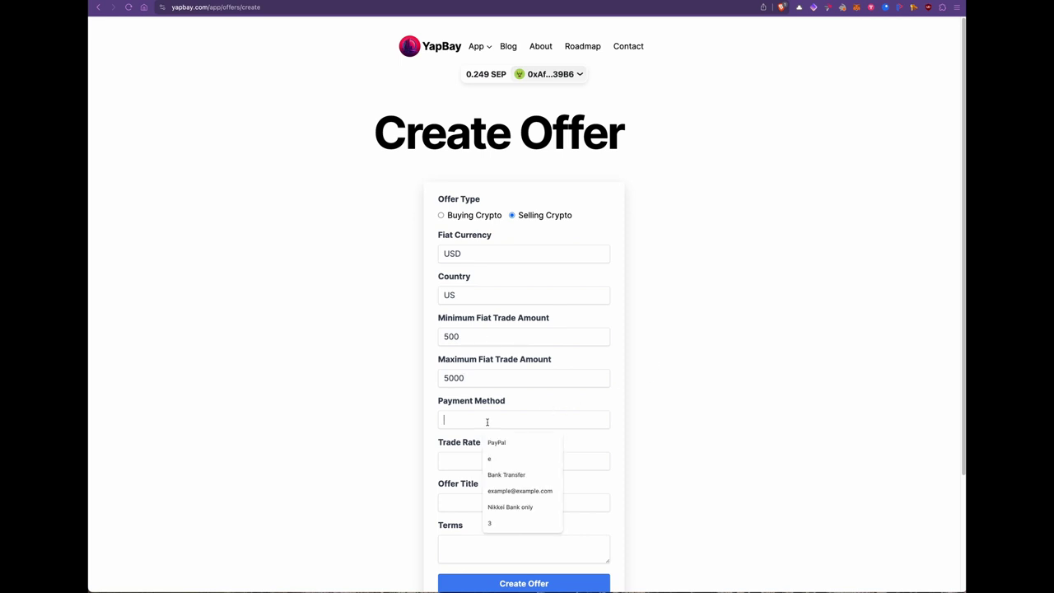
pyautogui.click(505, 474)
# Step: Set a -1% rate, title 'Selling Crypto for USD via Bank Transfer a', bank-deposit terms, and submit
pyautogui.scroll(-3, 692, 392)
pyautogui.click(498, 354)
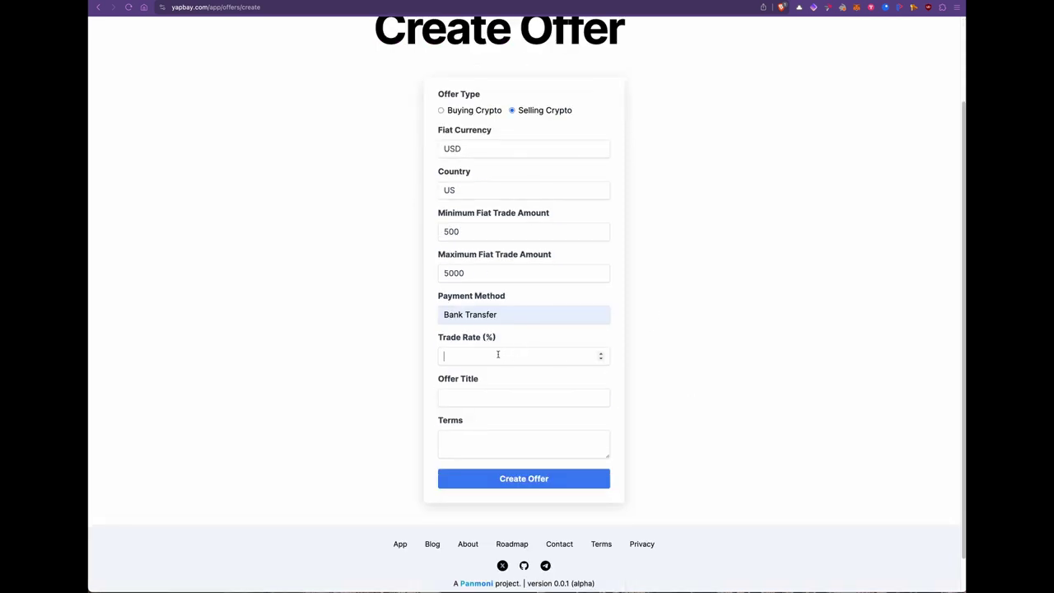
pyautogui.write('-')
pyautogui.write('1')
pyautogui.click(499, 396)
pyautogui.write('Selling Cry')
pyautogui.write('pto for USD via Bank Transfer a')
pyautogui.press('Tab')
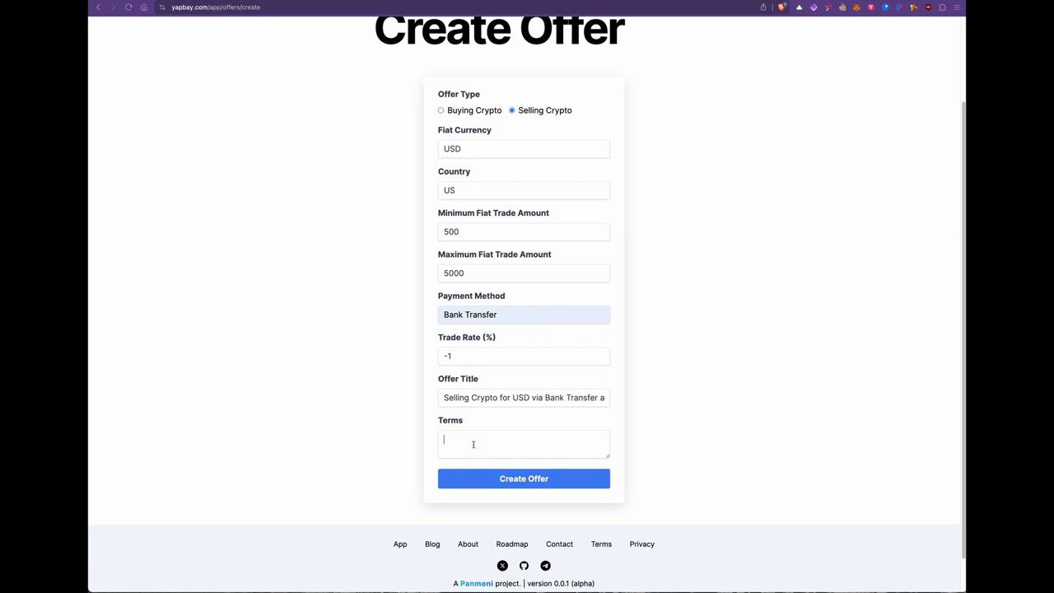
pyautogui.write('Deposit ')
pyautogui.write('my')
pyautogui.write(' fiat into BofA account # 123456 please. Then I will release escrow!')
pyautogui.click(522, 479)
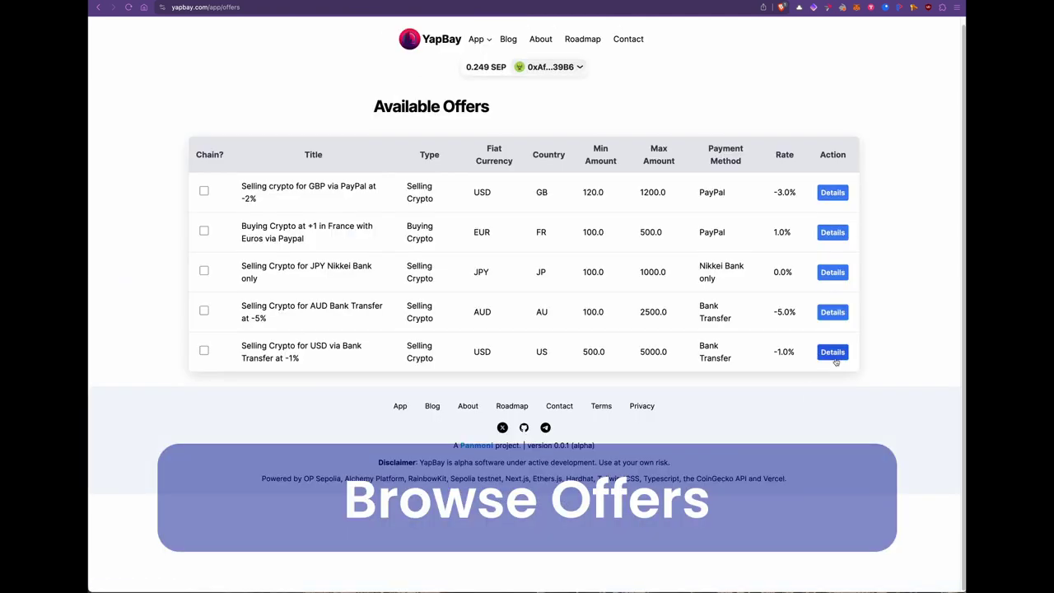
# Step: Chain the USD Bank Transfer and ARS PayPal offers into a 750 USD trade with suggested payment details
pyautogui.click(204, 350)
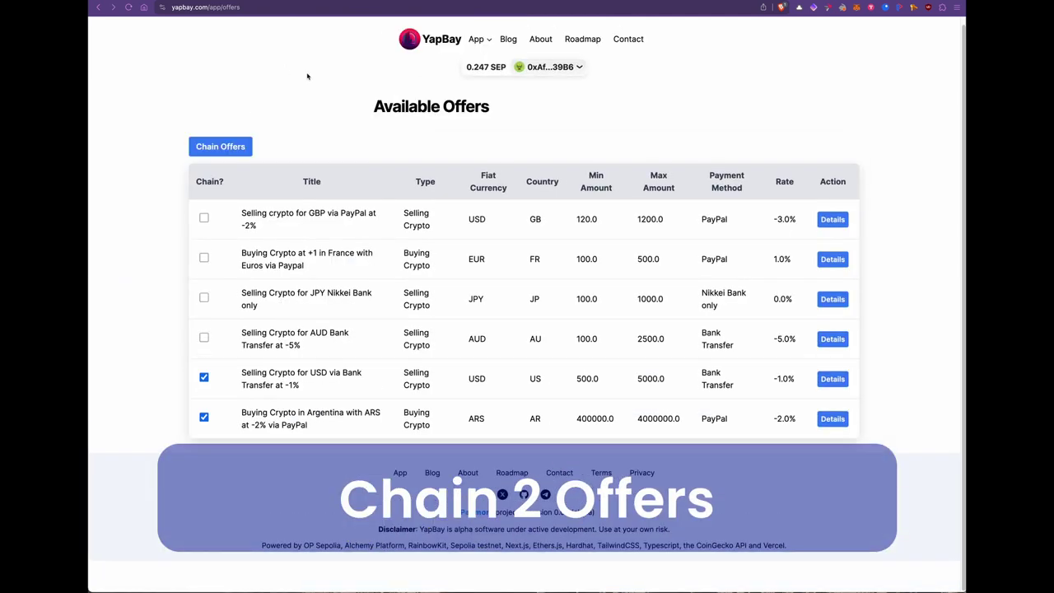
pyautogui.click(219, 149)
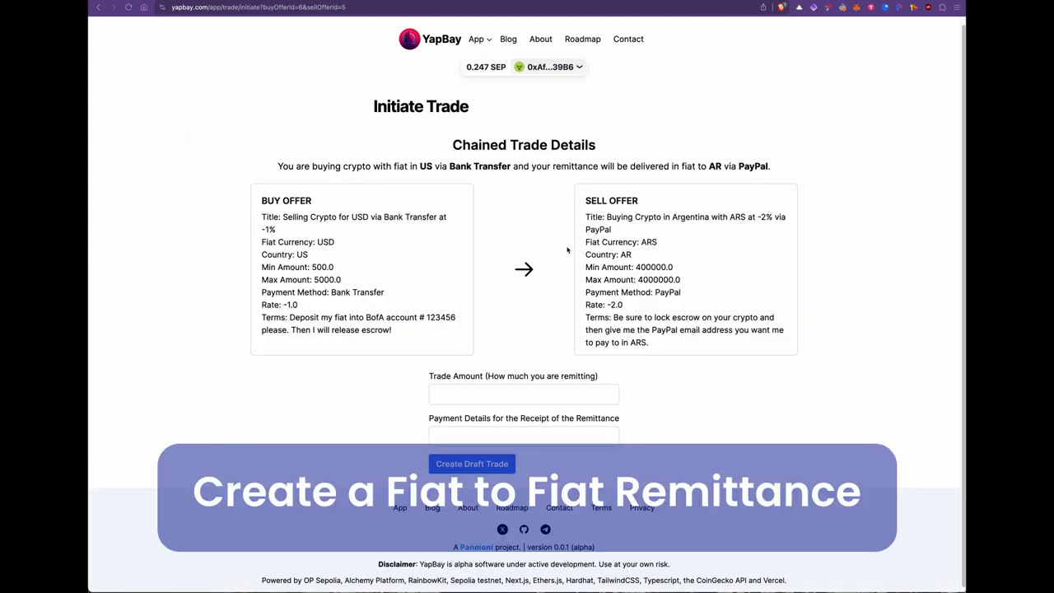
pyautogui.click(449, 390)
pyautogui.write('75')
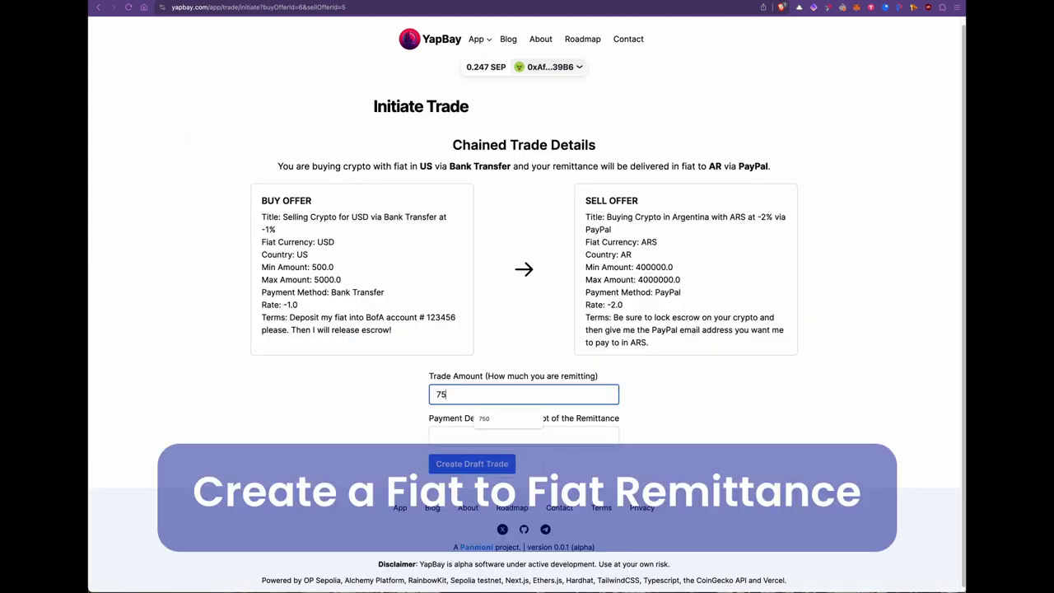
pyautogui.write('0')
pyautogui.press('Tab')
pyautogui.write('ex')
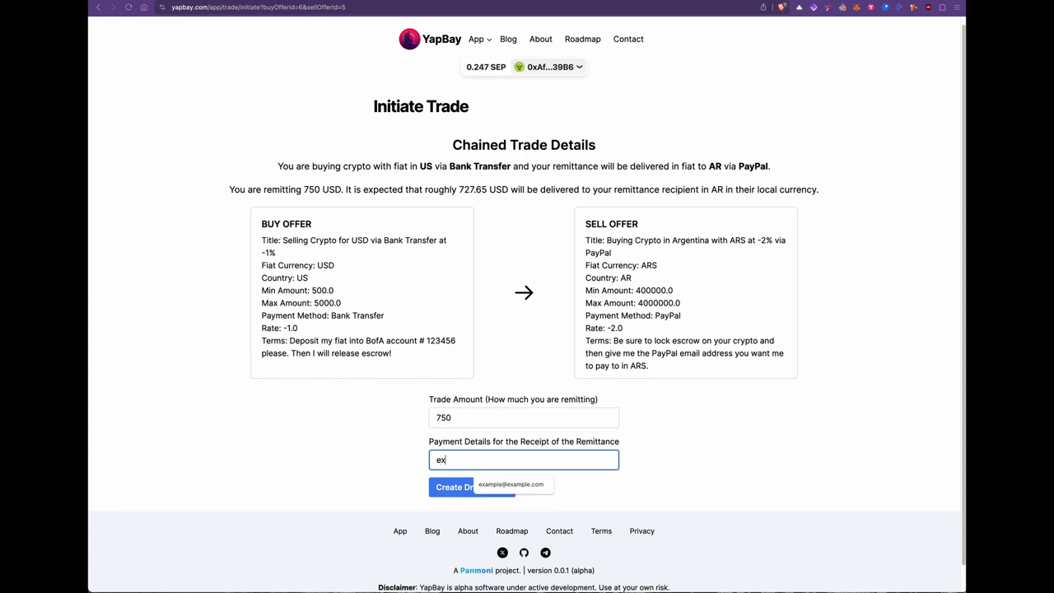
pyautogui.click(488, 485)
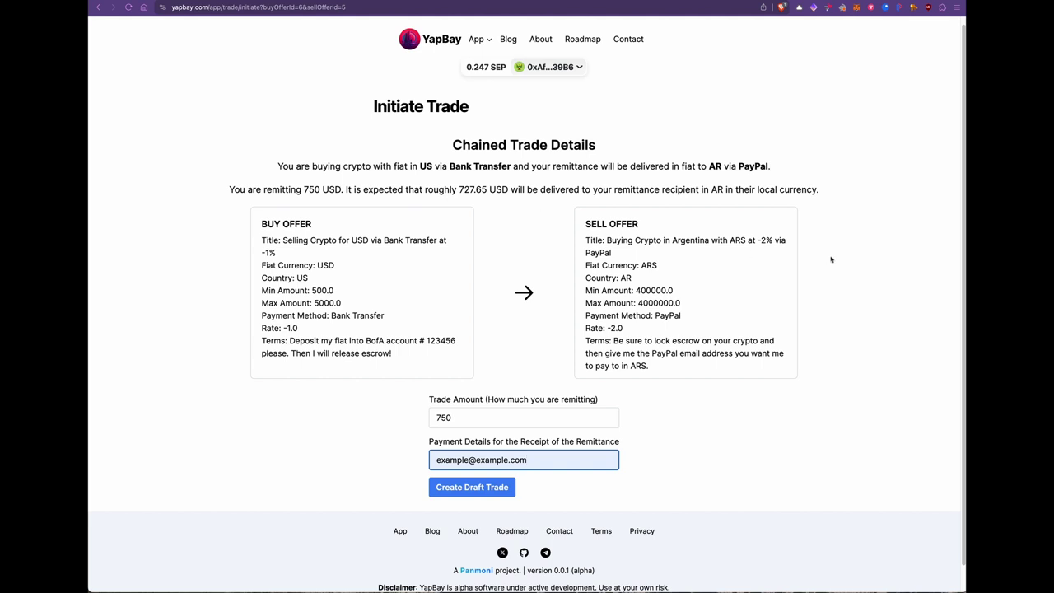
# Step: Compute 727.65/750 in Raycast's calculator to get 0.9702
pyautogui.doubleClick(468, 189)
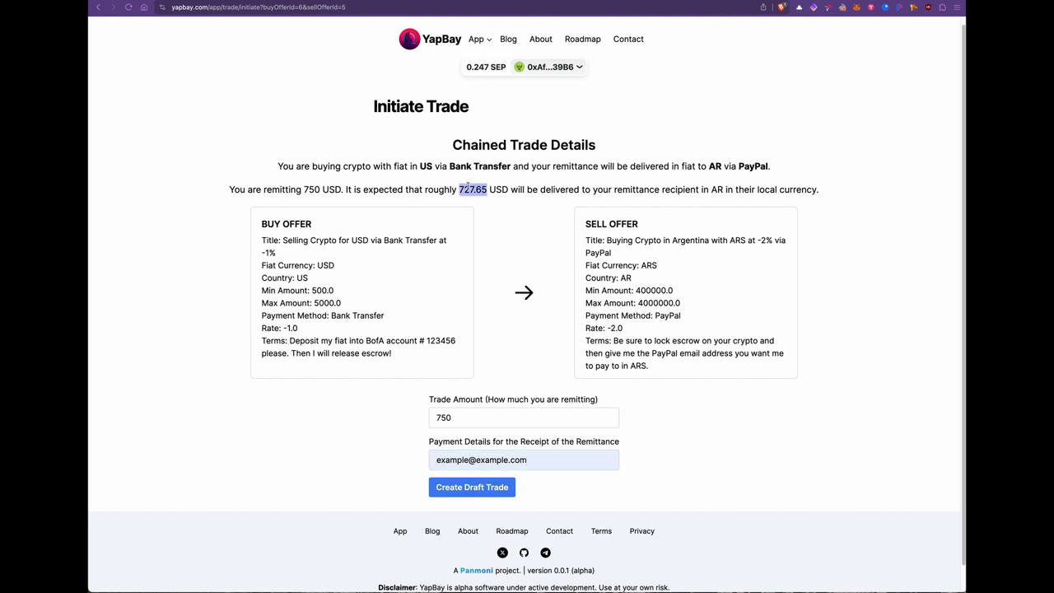
pyautogui.hotkey('alt', 'space')
pyautogui.write('727.65/')
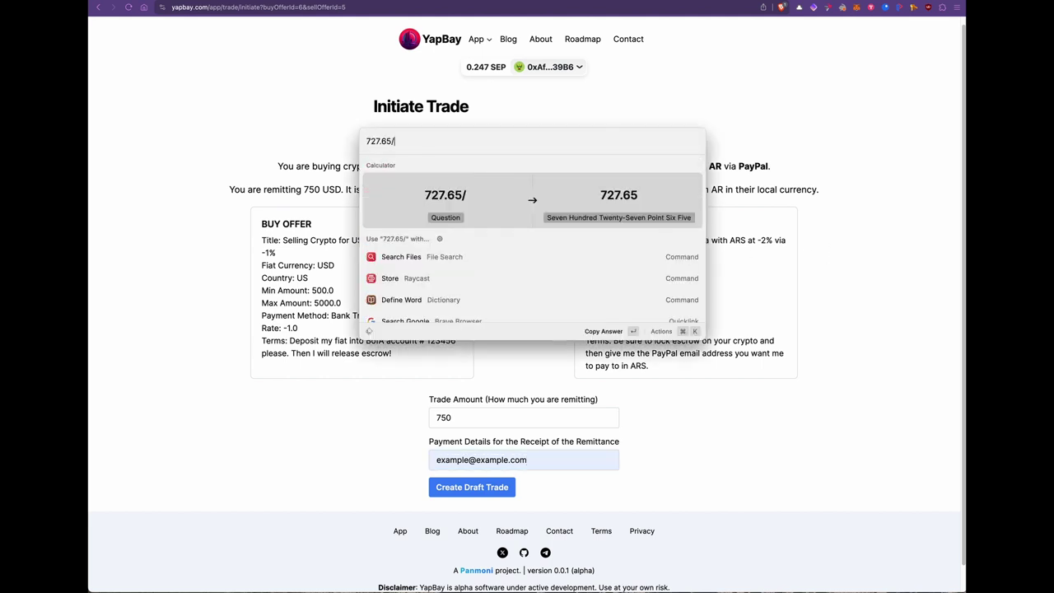
pyautogui.write('750')
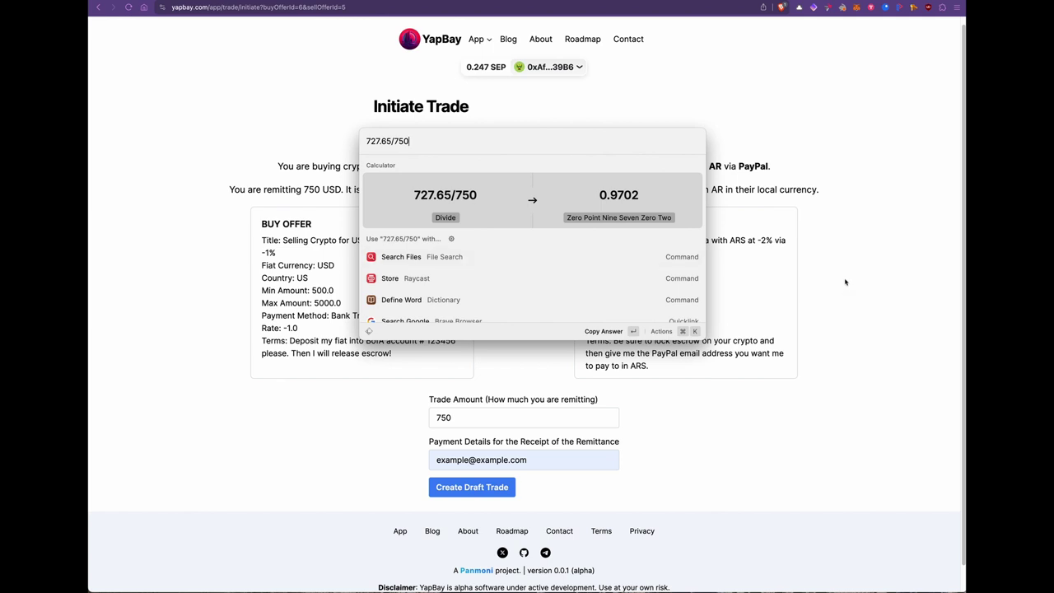